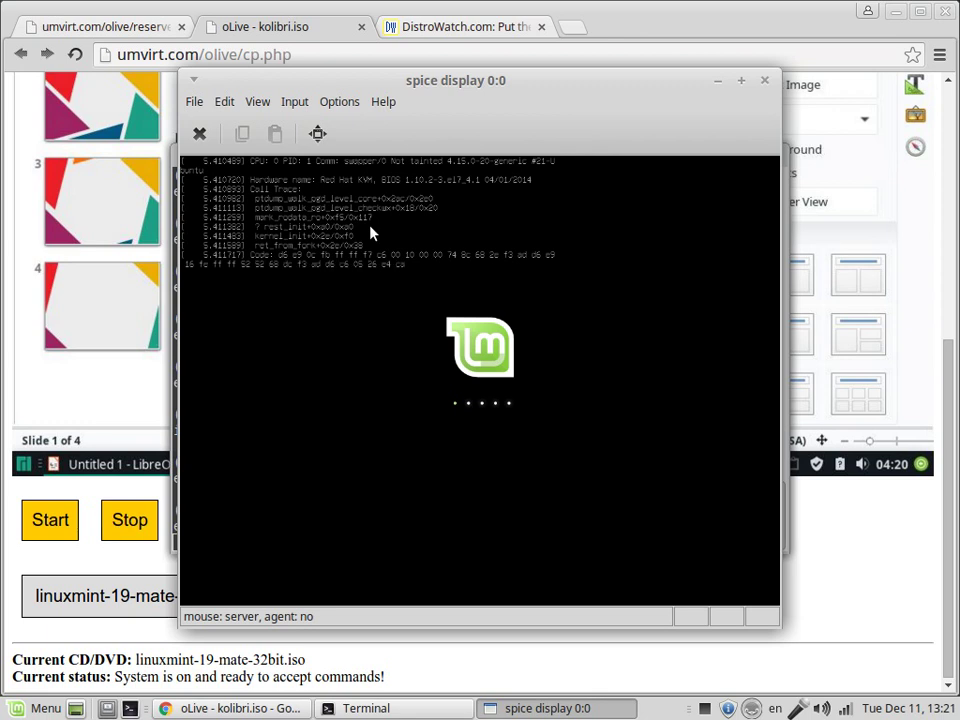
- Switch the Linux Mint virtual machine display to full screen and launch the Thunderbird mail client
{"action": "left_click", "coordinate": [310, 138]}
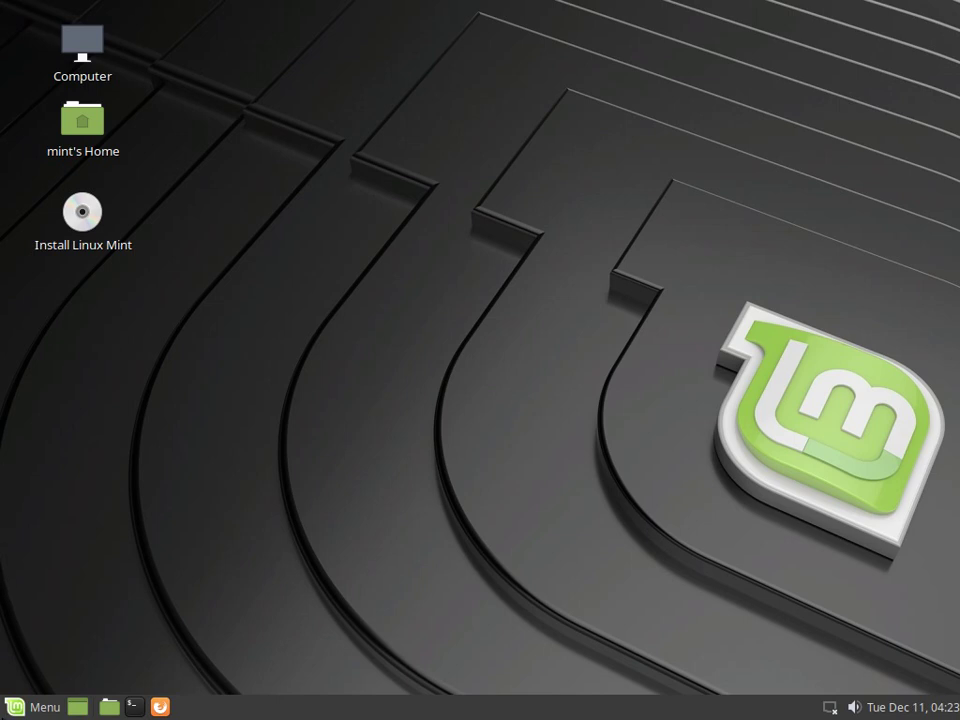
{"action": "left_click", "coordinate": [12, 709]}
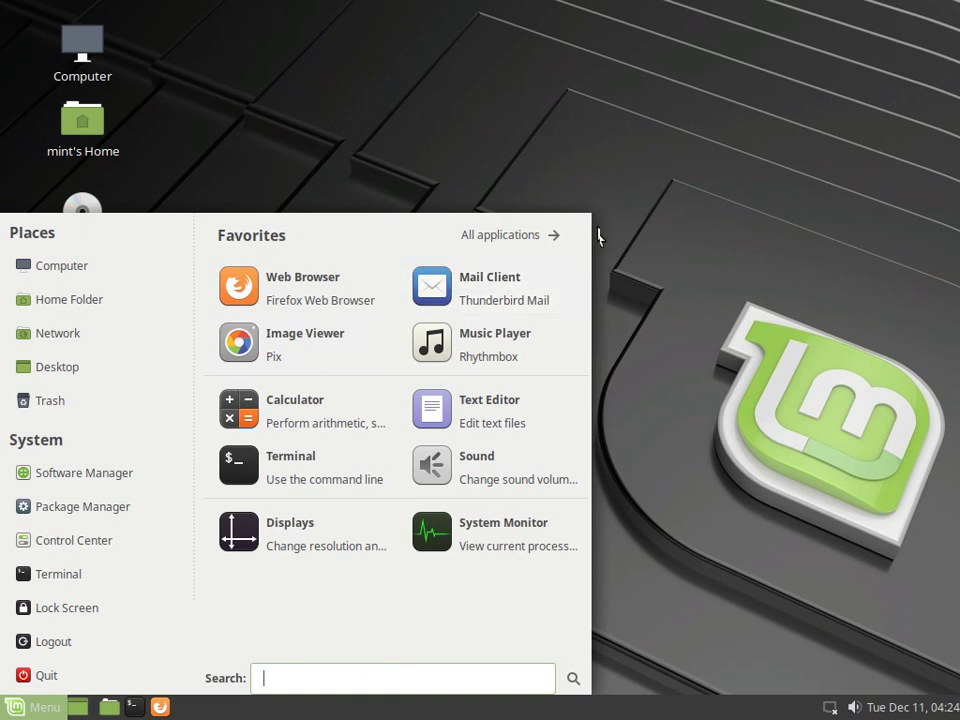
{"action": "left_click", "coordinate": [513, 281]}
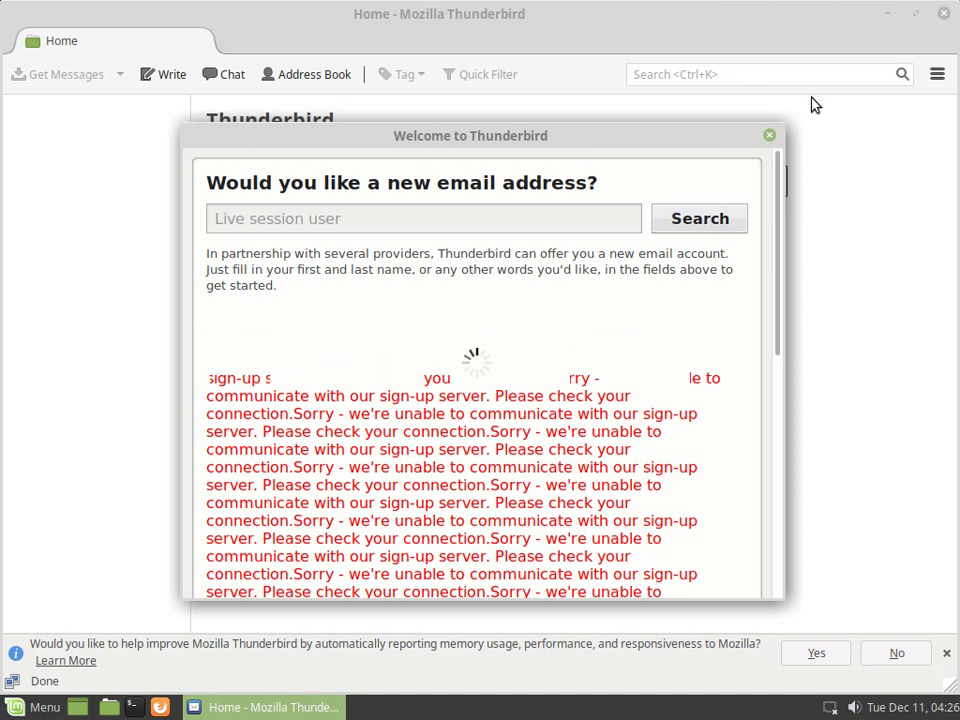
- Dismiss Thunderbird's welcome dialog and close the mail client
{"action": "left_click", "coordinate": [776, 134]}
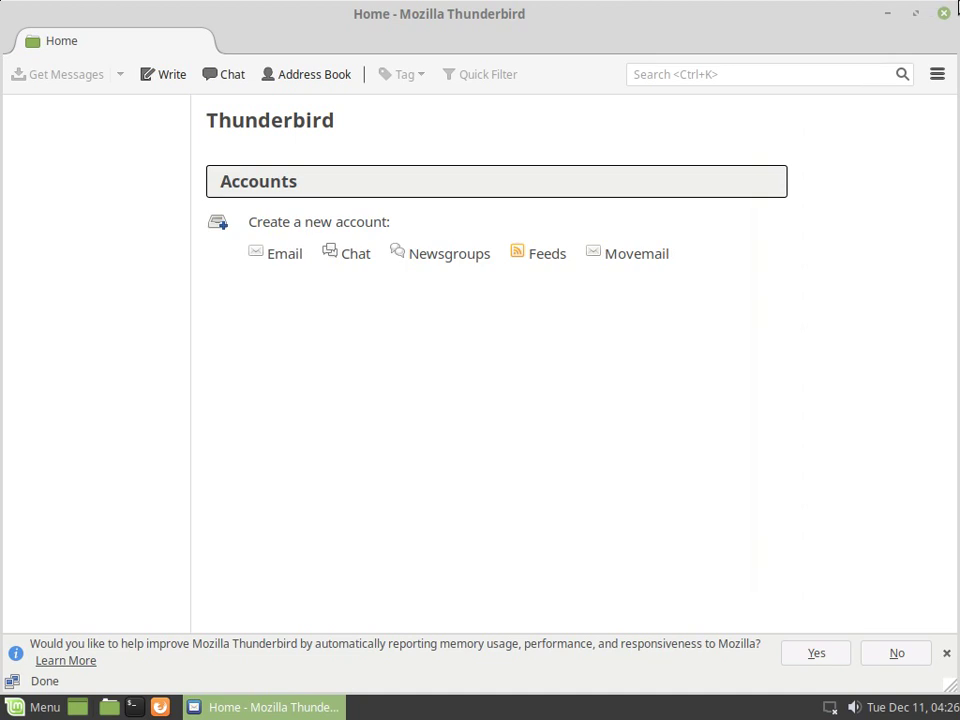
{"action": "left_click", "coordinate": [946, 16]}
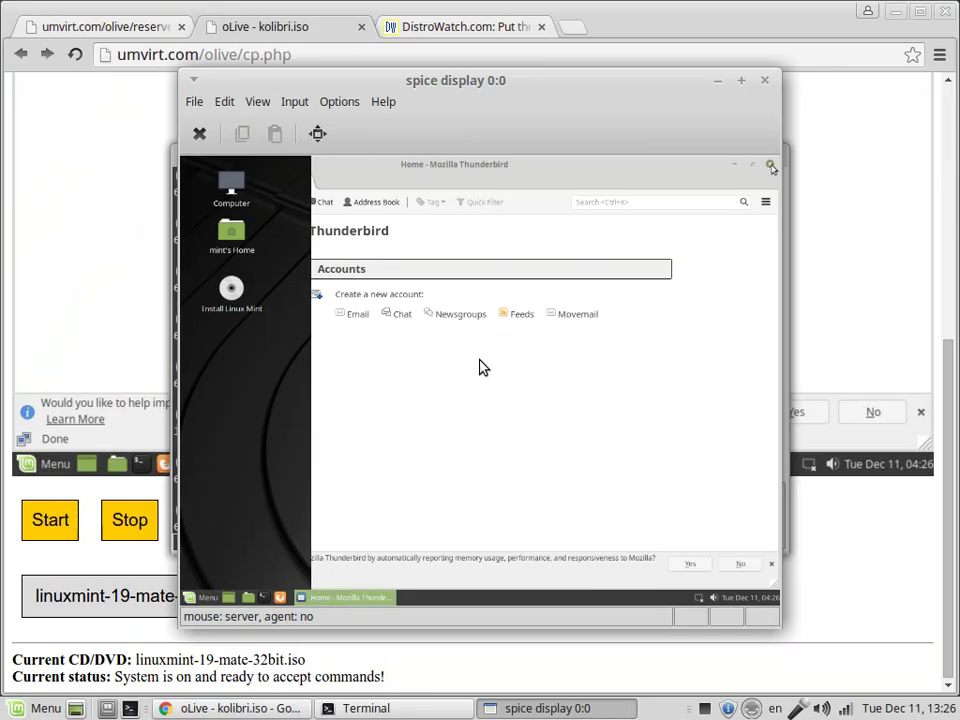
- Leave the guest display and load Fedora-Workstation-Live-i386-29-1.2.iso as the virtual machine's CD/DVD in the oLive control panel
{"action": "left_click", "coordinate": [85, 597]}
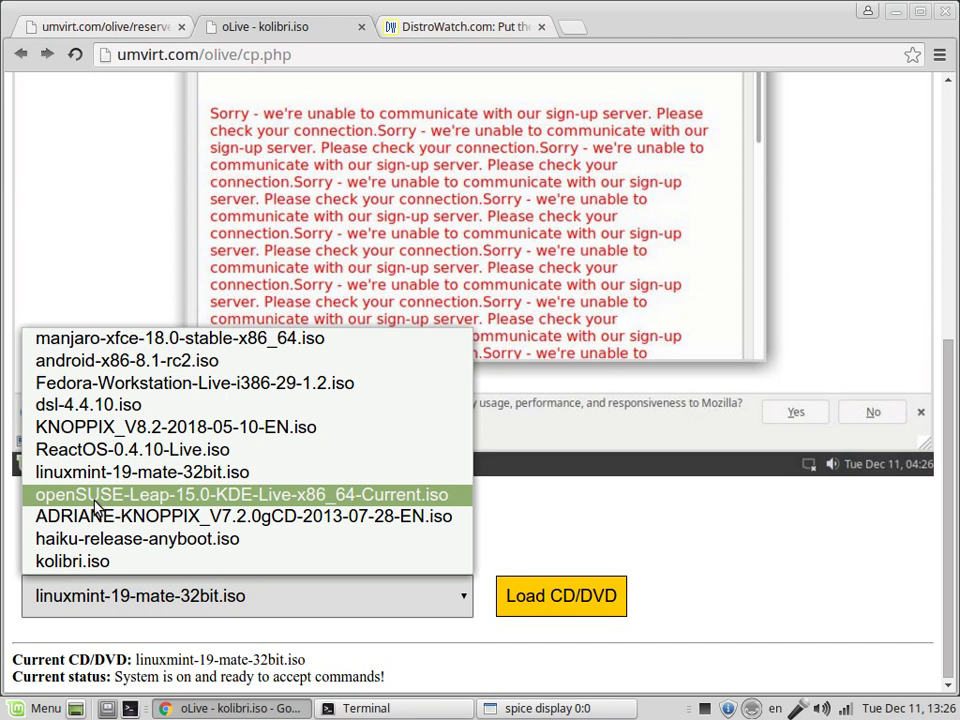
{"action": "left_click", "coordinate": [180, 383]}
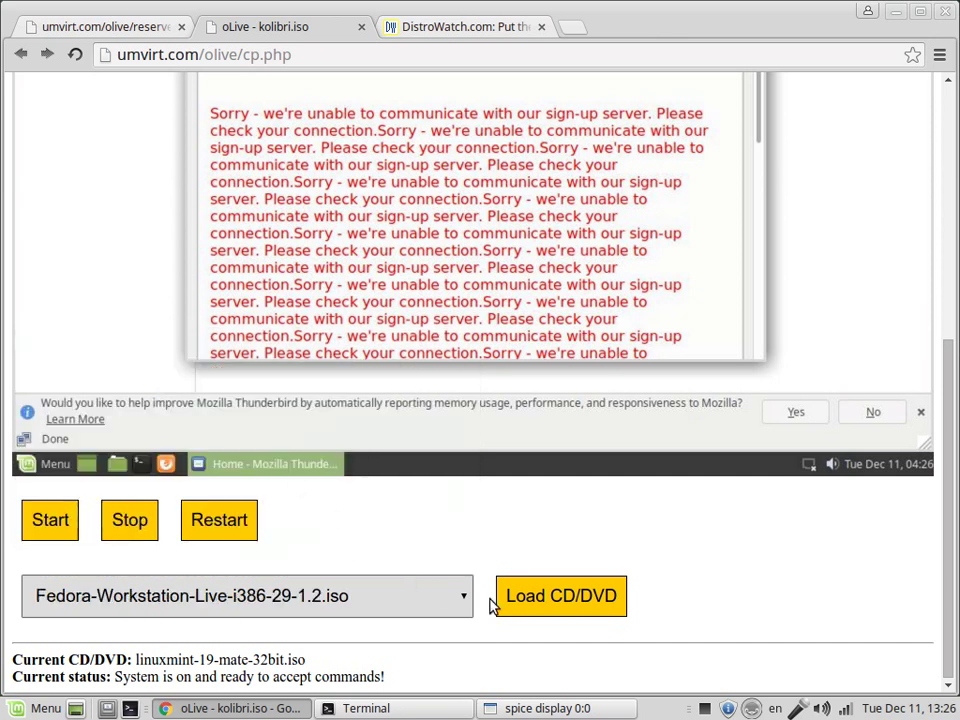
{"action": "left_click", "coordinate": [590, 599]}
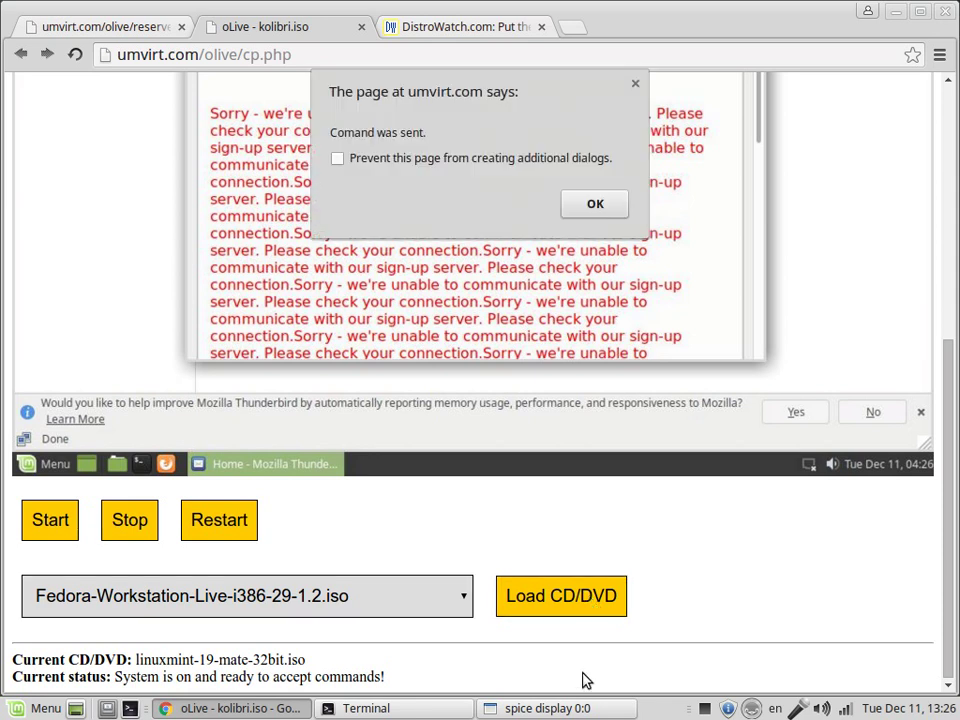
{"action": "left_click", "coordinate": [611, 205]}
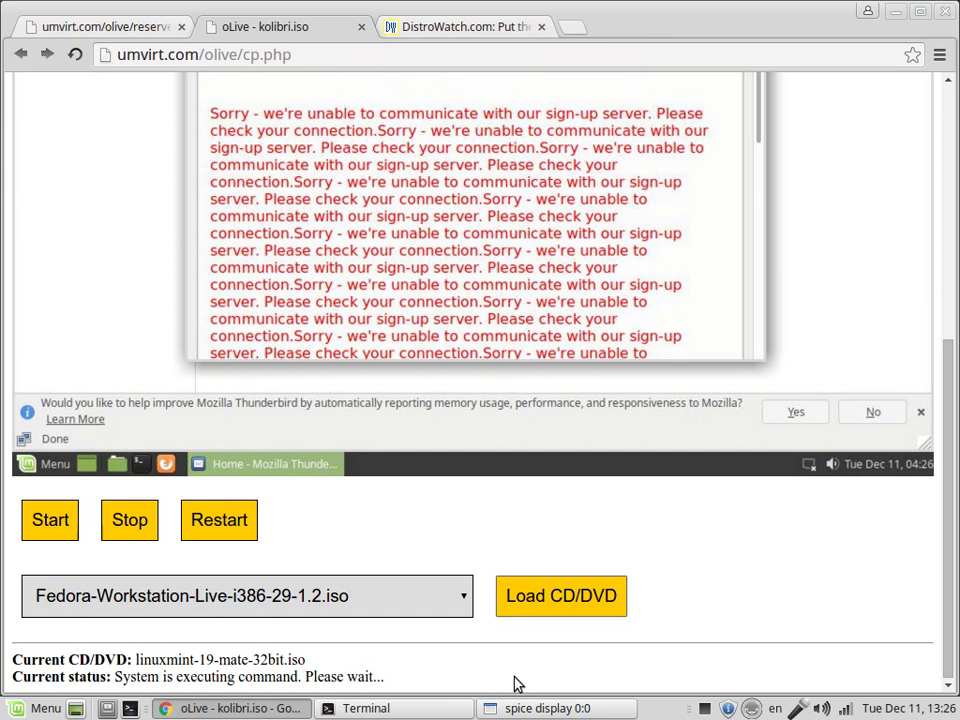
- Reconnect to the virtual machine from the terminal with spicy --uri=spice://vpla.umvirt.com/?port=6070, supplying the connection password
{"action": "left_click", "coordinate": [534, 704]}
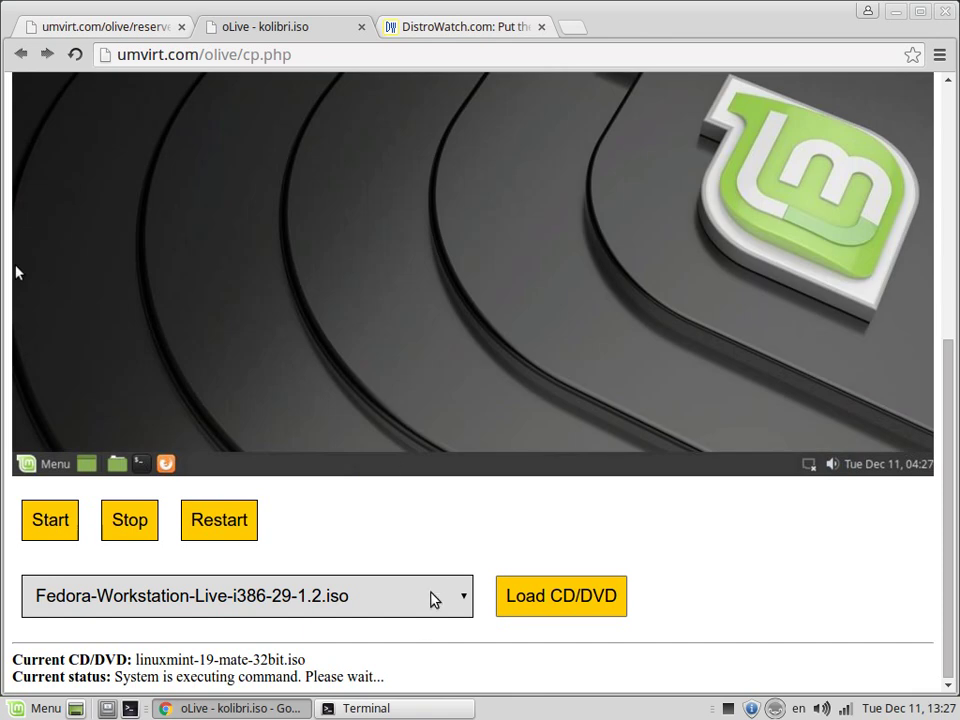
{"action": "left_click", "coordinate": [360, 708]}
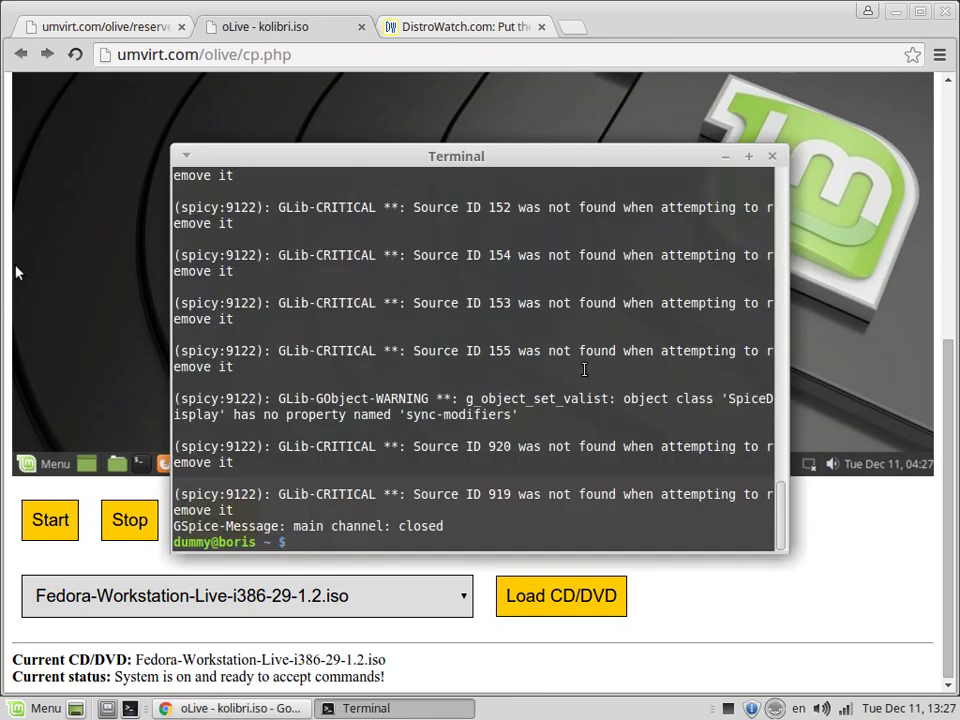
{"action": "key", "text": "Up"}
{"action": "key", "text": "Return"}
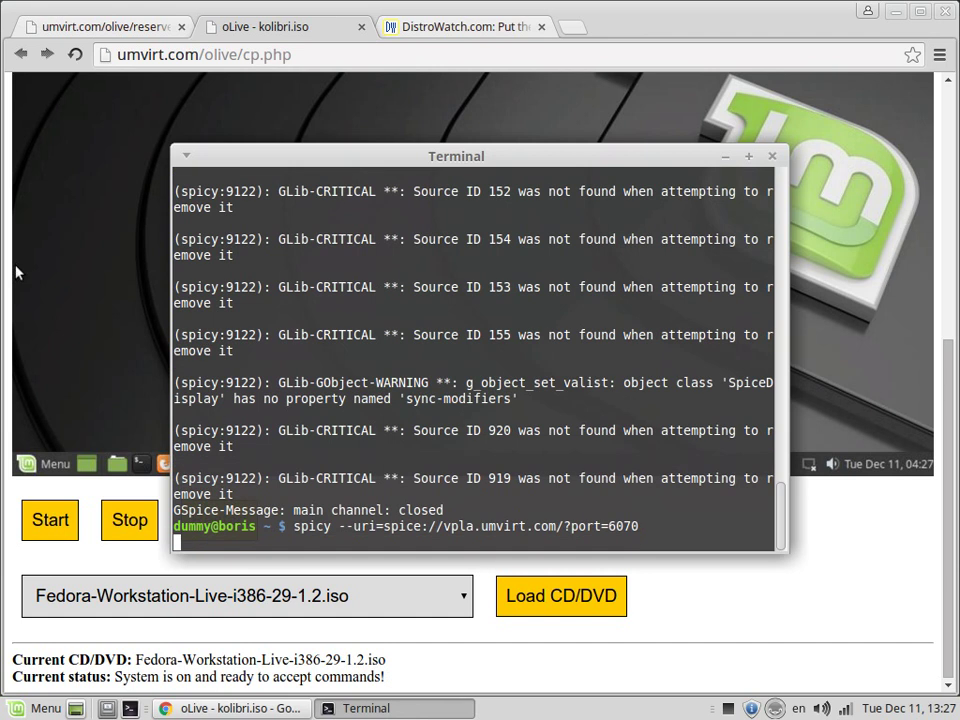
{"action": "key", "text": "ctrl+v"}
{"action": "key", "text": "Return"}
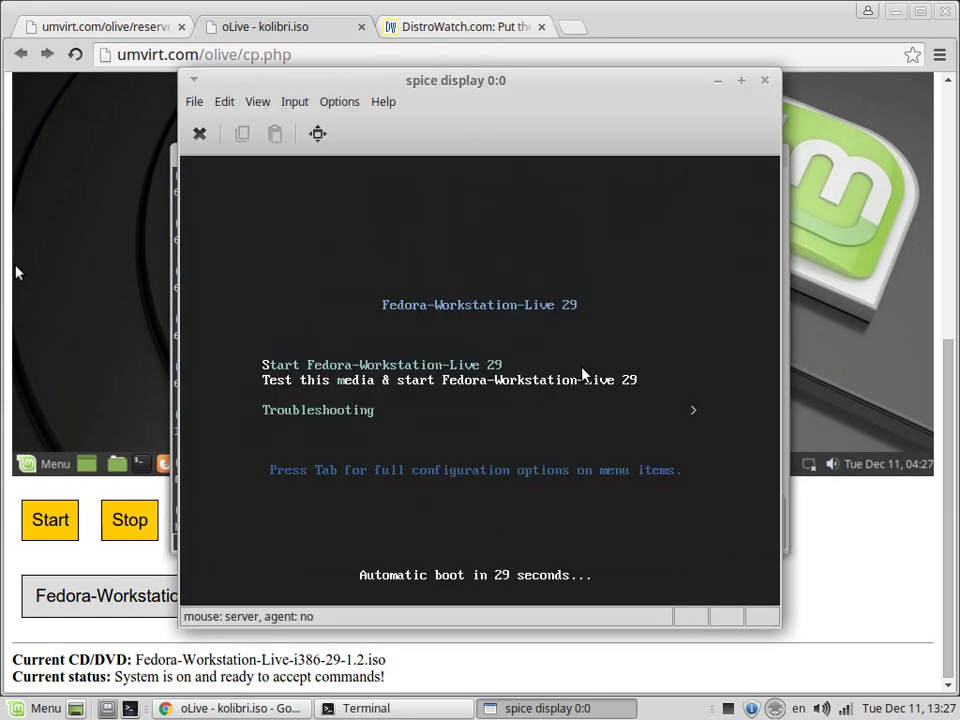
- Boot Fedora-Workstation-Live 29 from the boot menu and show the virtual machine display full screen
{"action": "key", "text": "Return"}
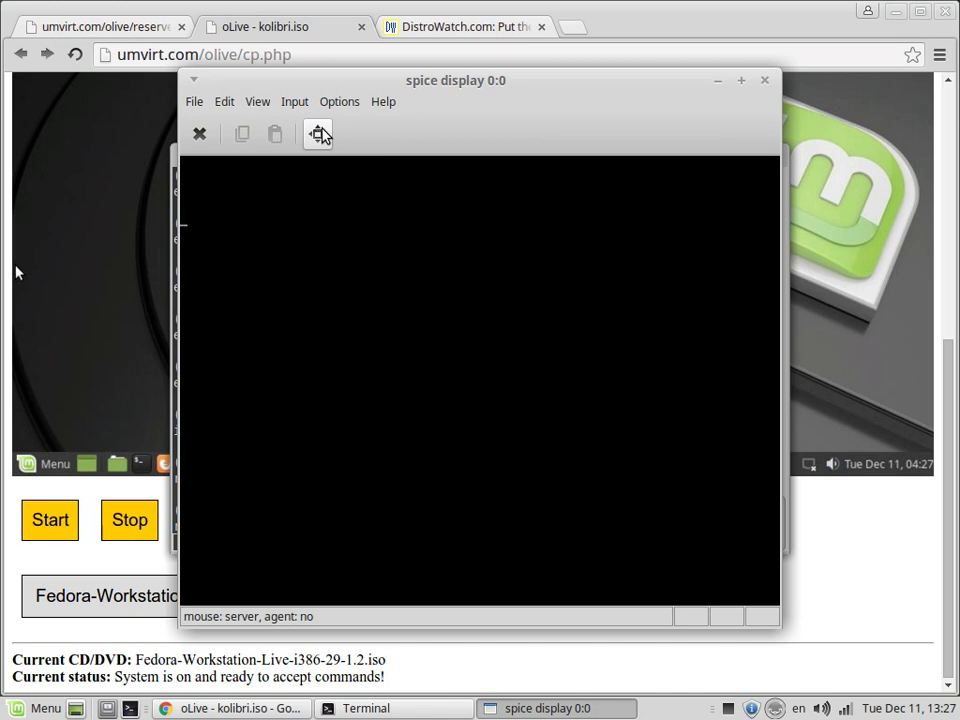
{"action": "left_click", "coordinate": [322, 136]}
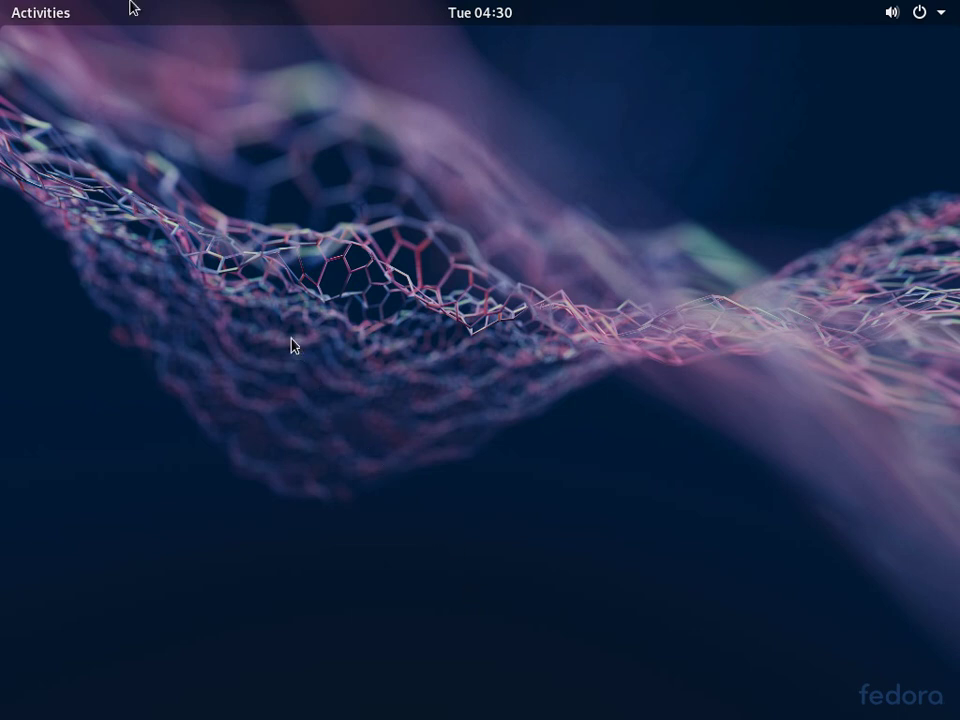
{"action": "right_click", "coordinate": [158, 83]}
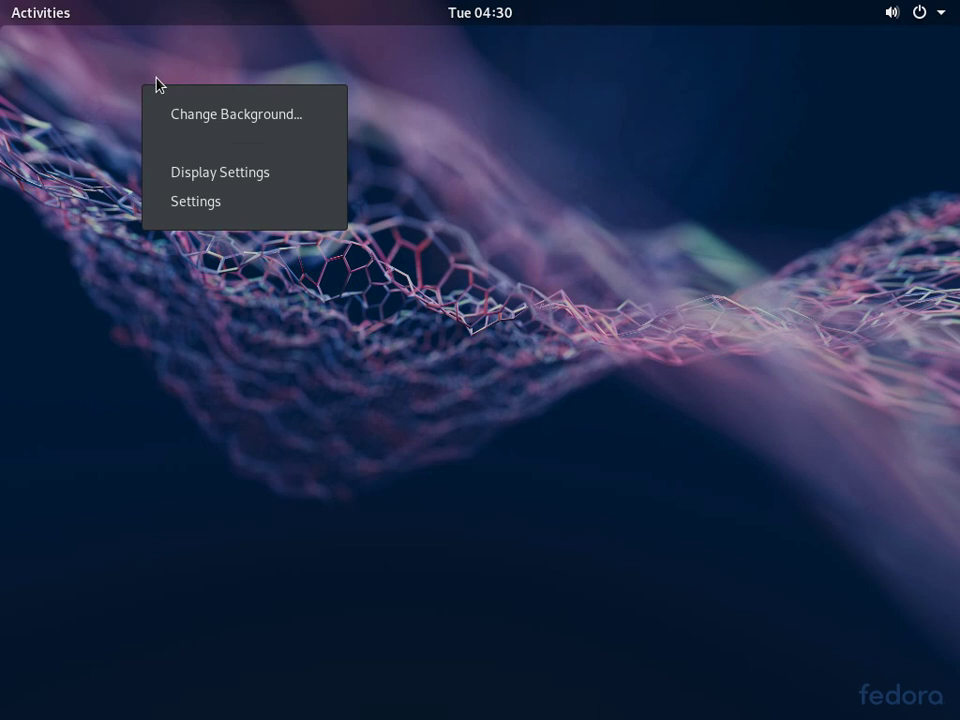
{"action": "left_click", "coordinate": [165, 50]}
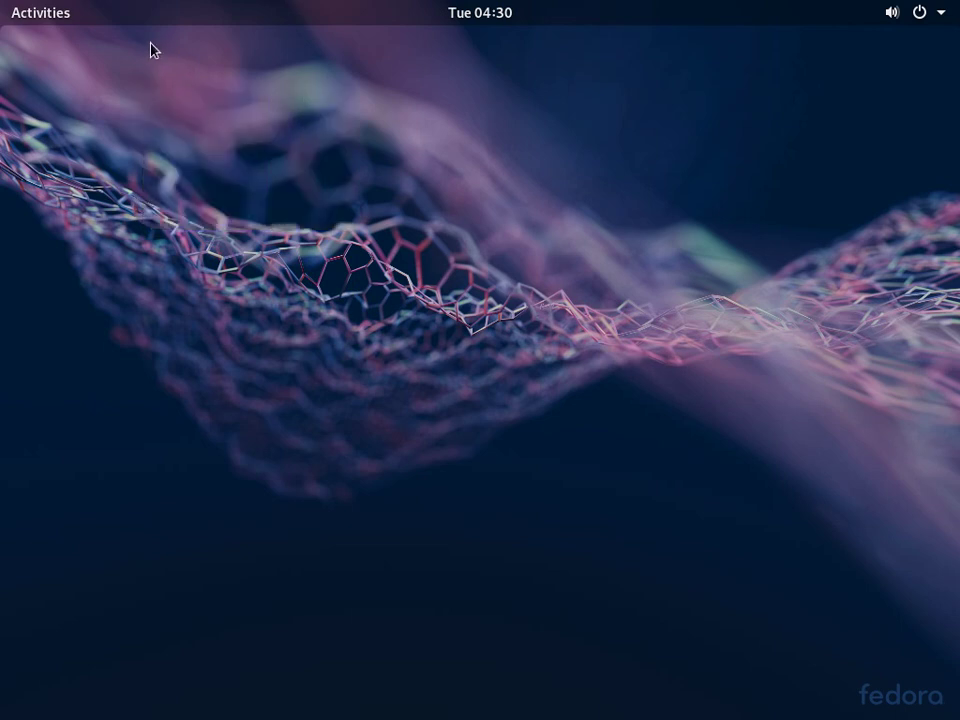
- Open Fedora's Activities overview and search it for "terminal"
{"action": "left_click", "coordinate": [62, 15]}
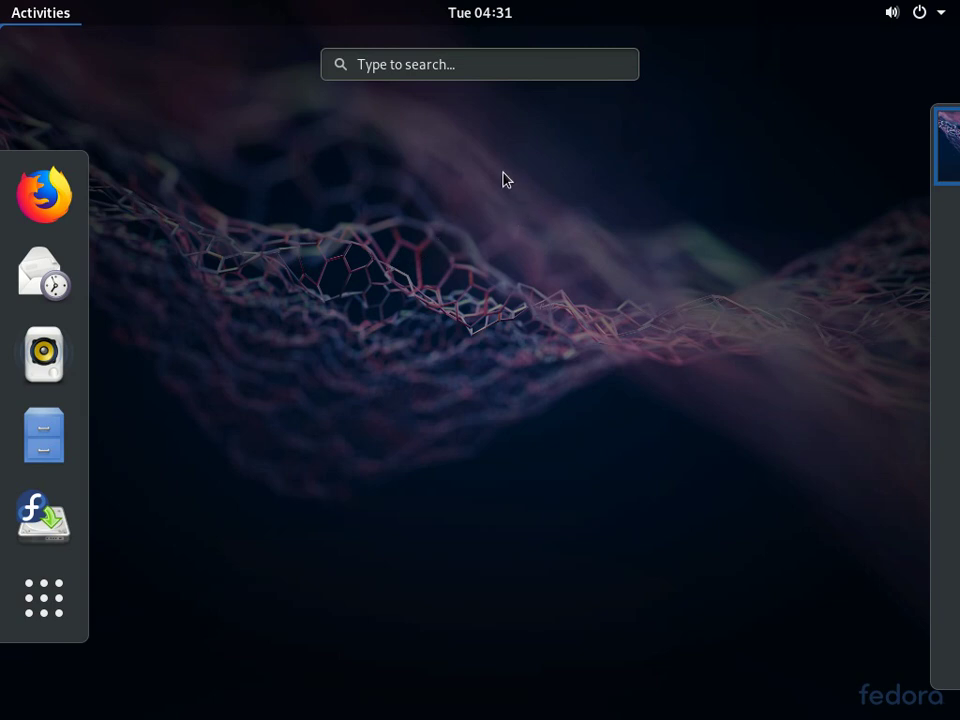
{"action": "left_click", "coordinate": [559, 68]}
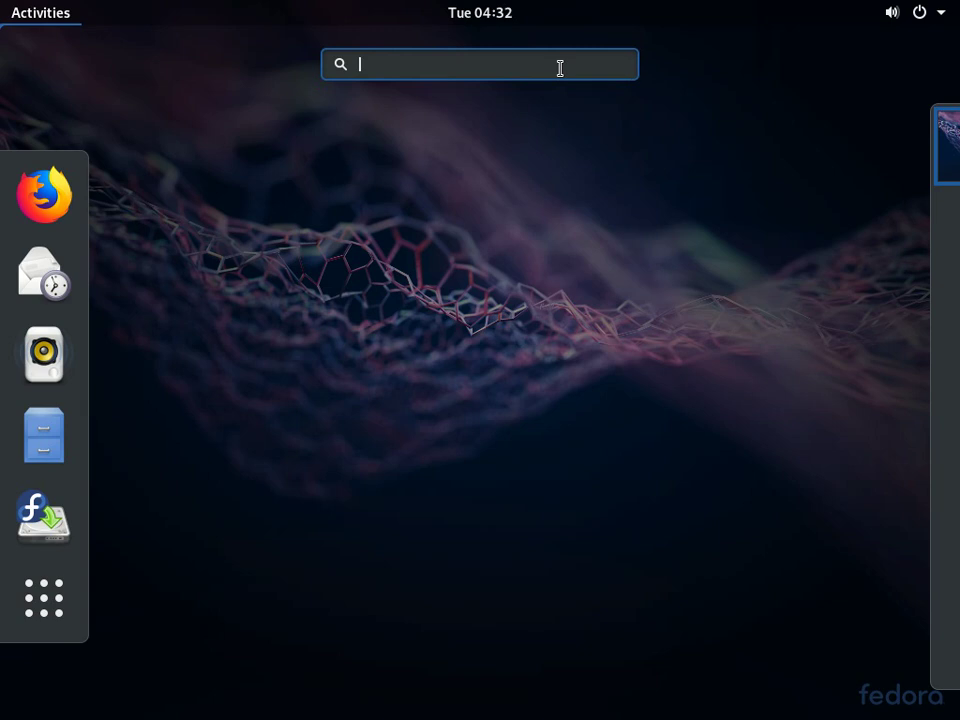
{"action": "type", "text": "t"}
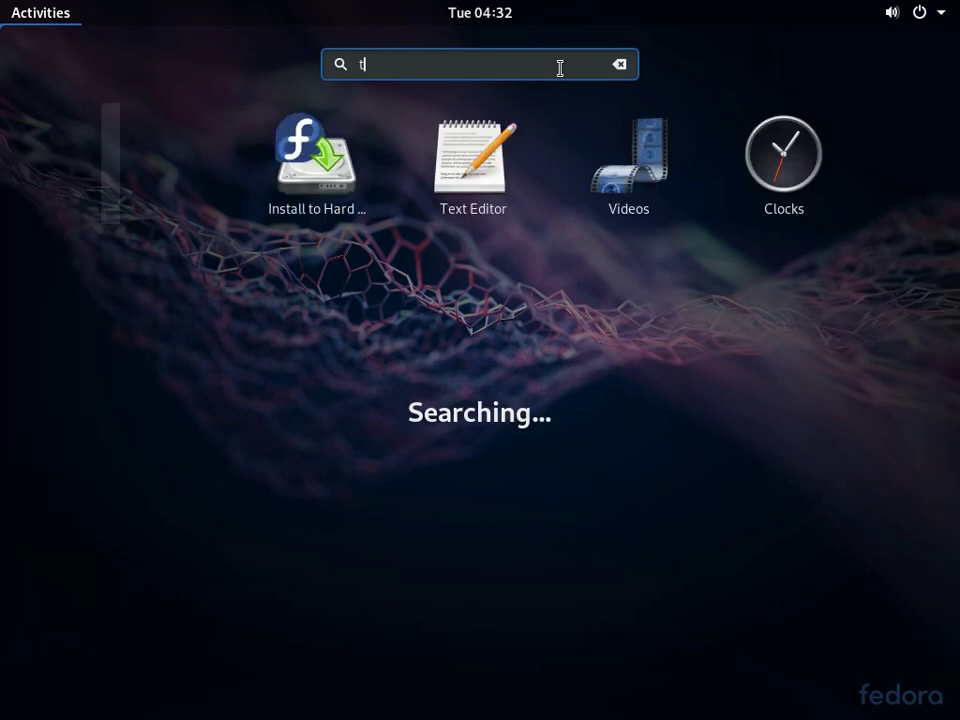
{"action": "type", "text": "erminal"}
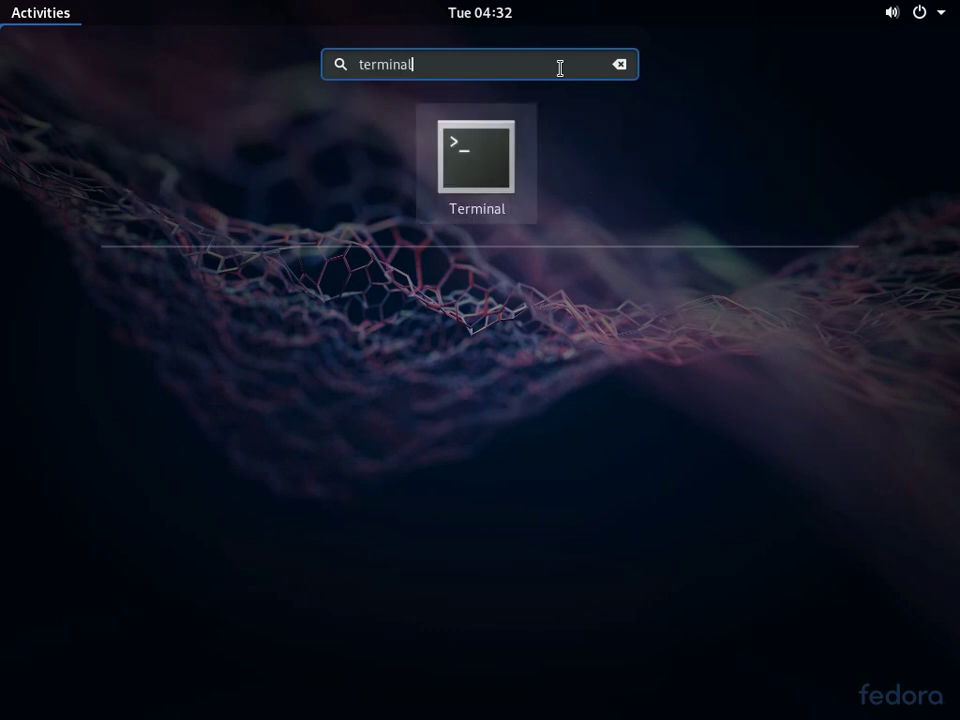
- Clear the previous search term and search the overview for "game"
{"action": "key", "text": "BackSpace"}
{"action": "key", "text": "BackSpace"}
{"action": "key", "text": "BackSpace"}
{"action": "key", "text": "BackSpace"}
{"action": "key", "text": "BackSpace"}
{"action": "key", "text": "BackSpace"}
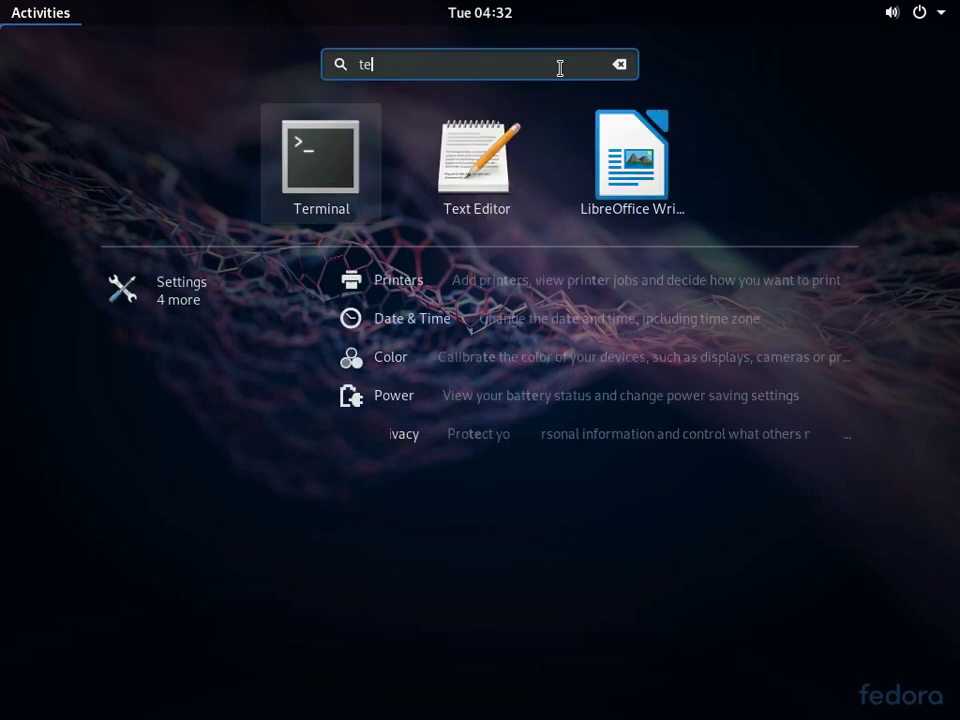
{"action": "key", "text": "BackSpace"}
{"action": "key", "text": "BackSpace"}
{"action": "type", "text": "g"}
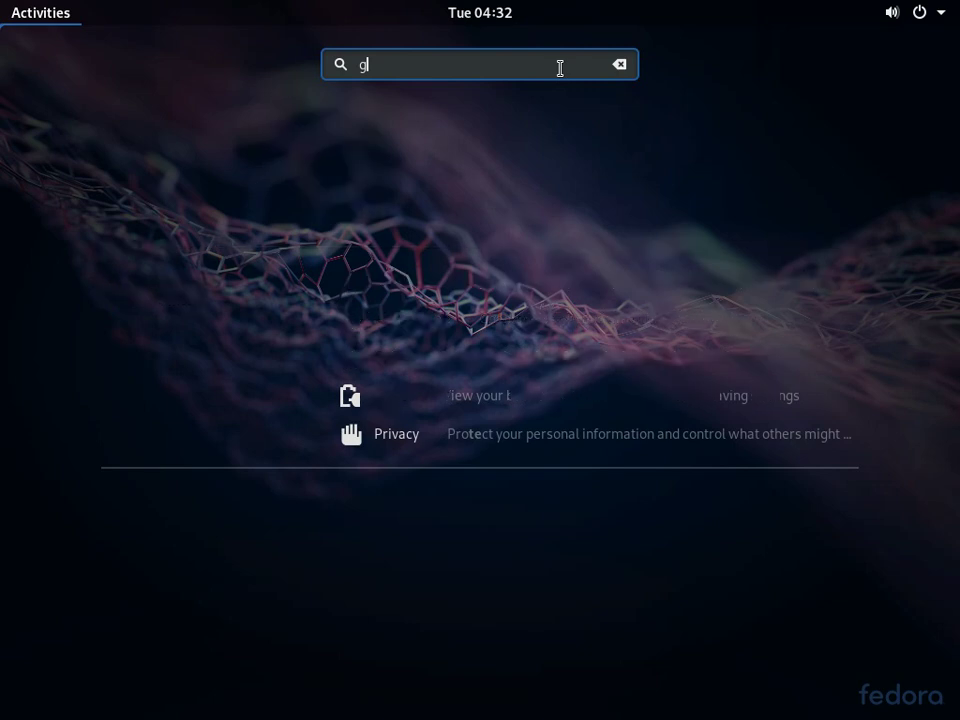
{"action": "type", "text": "ame"}
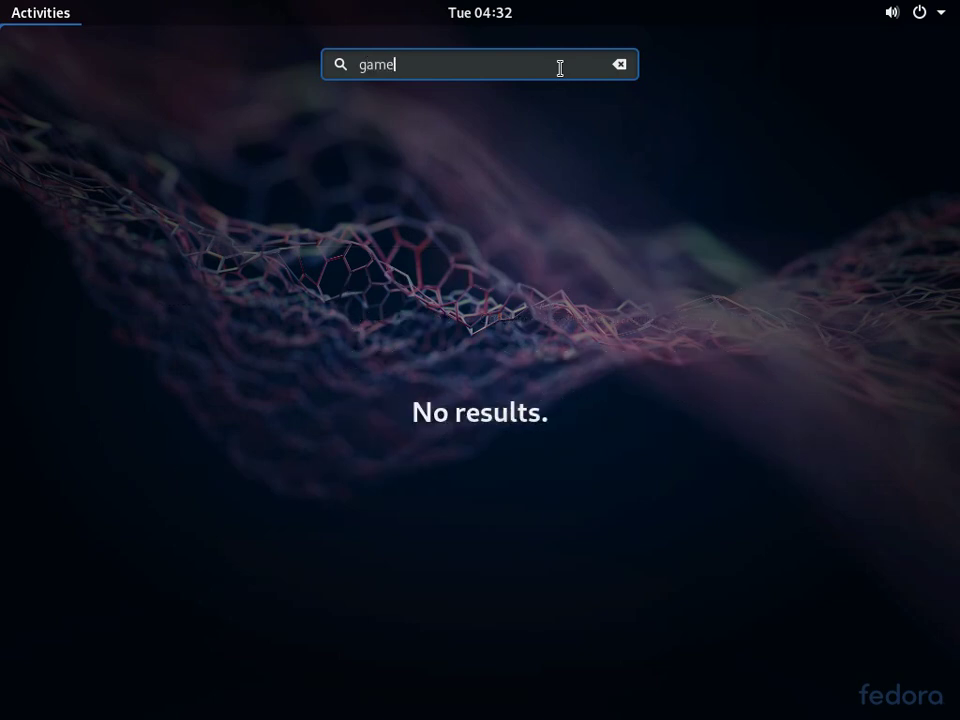
- Replace the search term with "libre" and open LibreOffice Calc
{"action": "key", "text": "BackSpace"}
{"action": "key", "text": "BackSpace"}
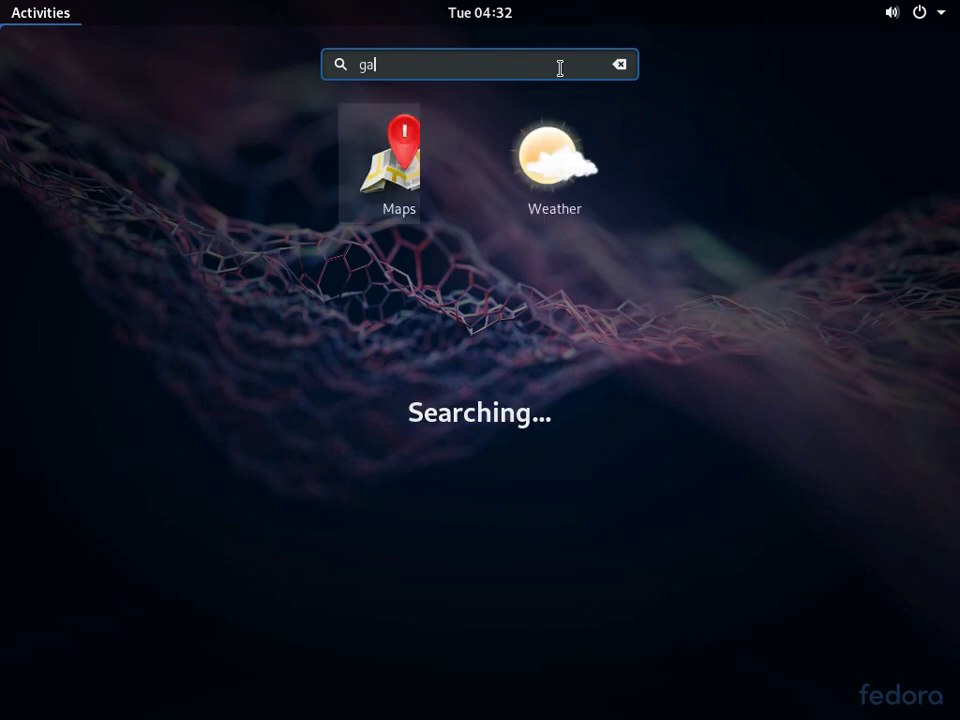
{"action": "key", "text": "BackSpace"}
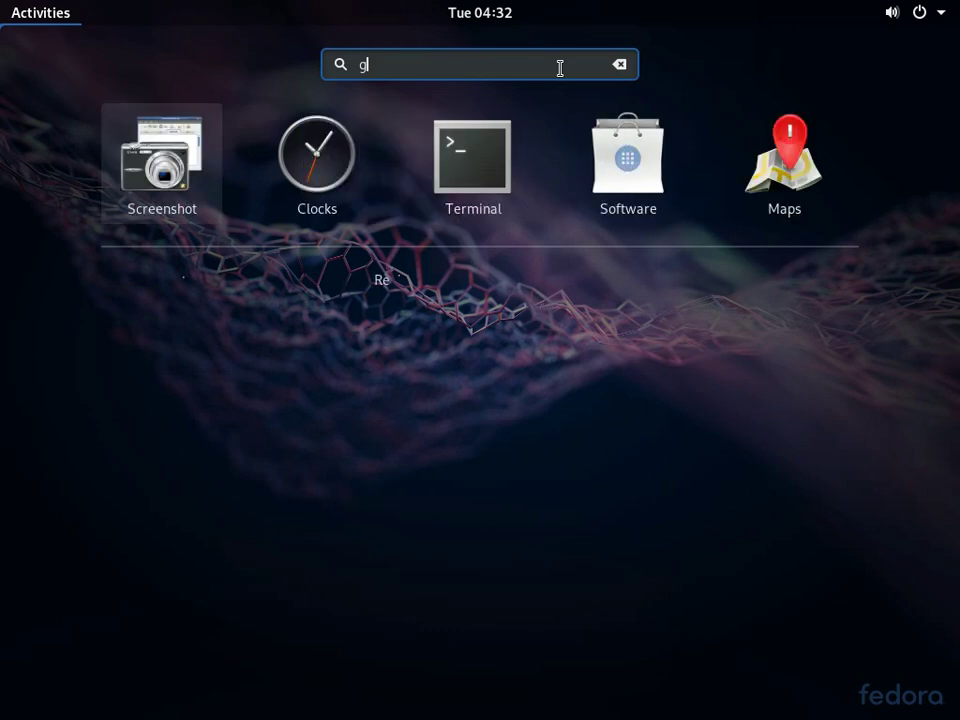
{"action": "key", "text": "BackSpace"}
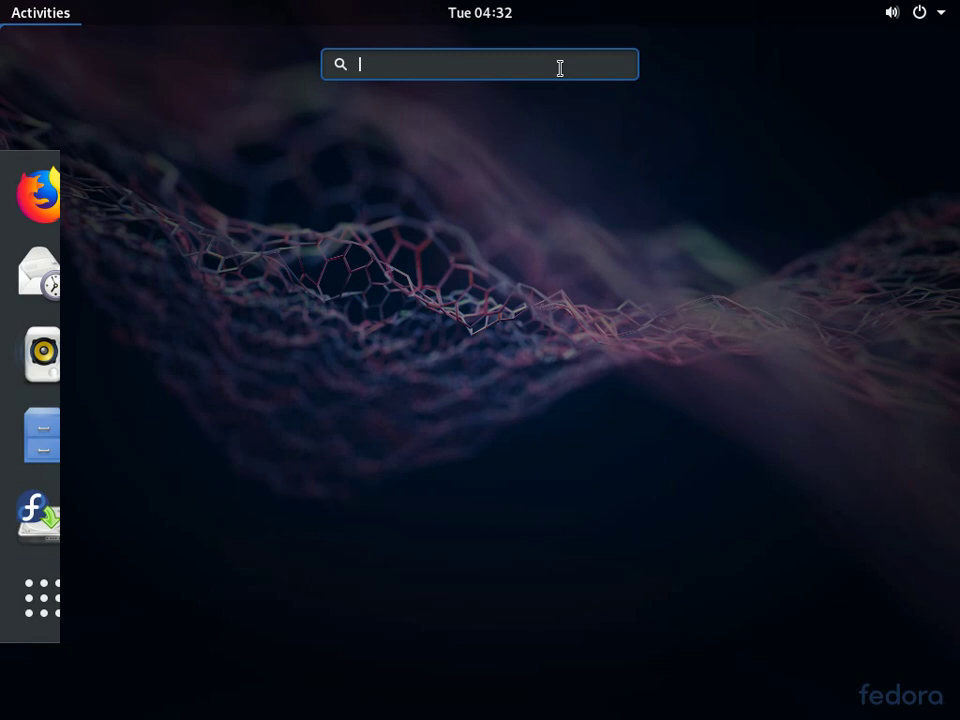
{"action": "type", "text": "libre"}
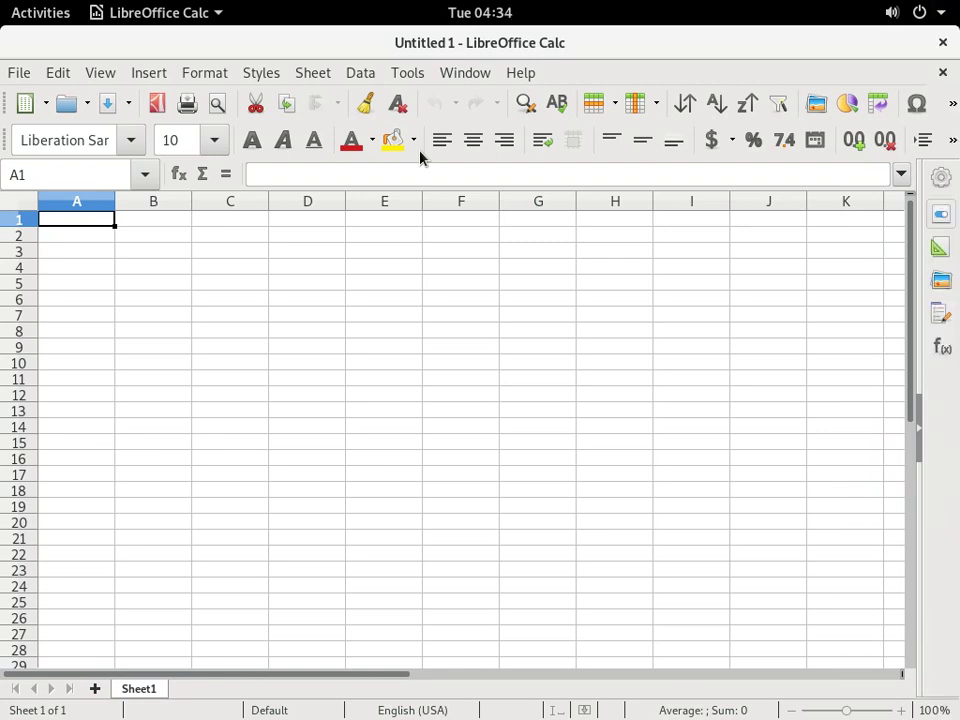
- Enter the formula =2*2 in cell A1 of the new spreadsheet
{"action": "type", "text": "="}
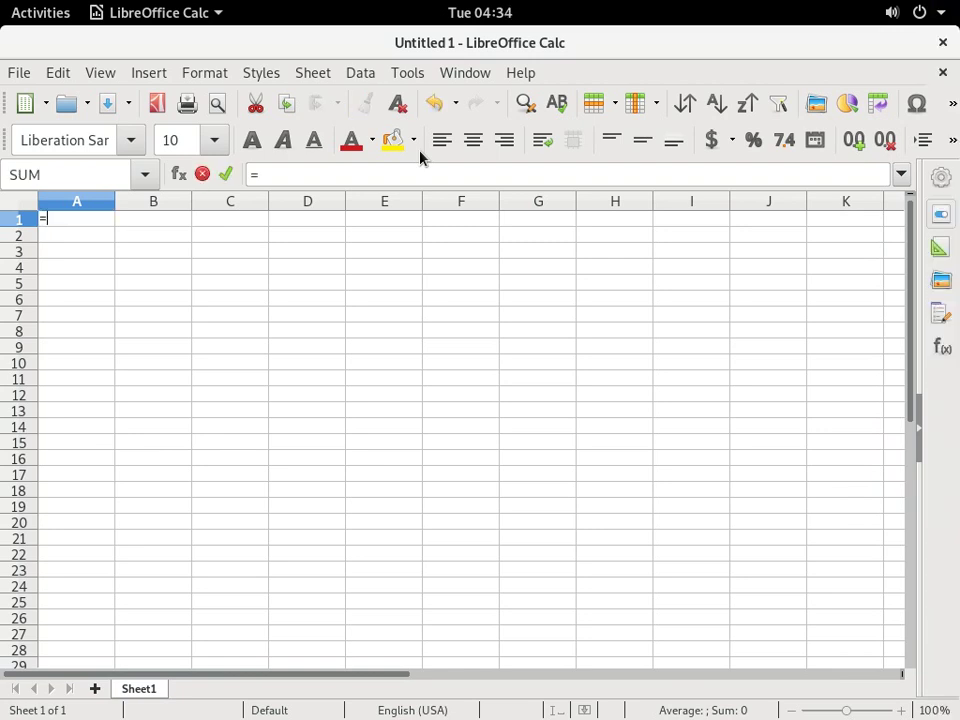
{"action": "type", "text": "2"}
{"action": "type", "text": "*2"}
{"action": "key", "text": "Return"}
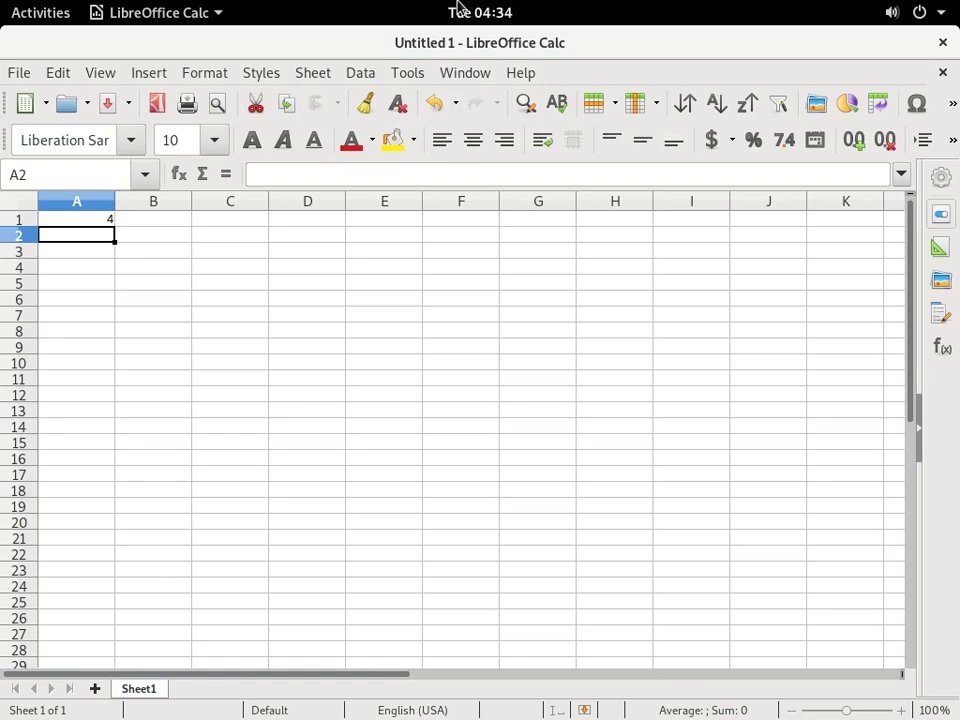
- Leave full screen and open the page preceding the oLive reservation details in a separate Chrome tab
{"action": "key", "text": "shift+F11"}
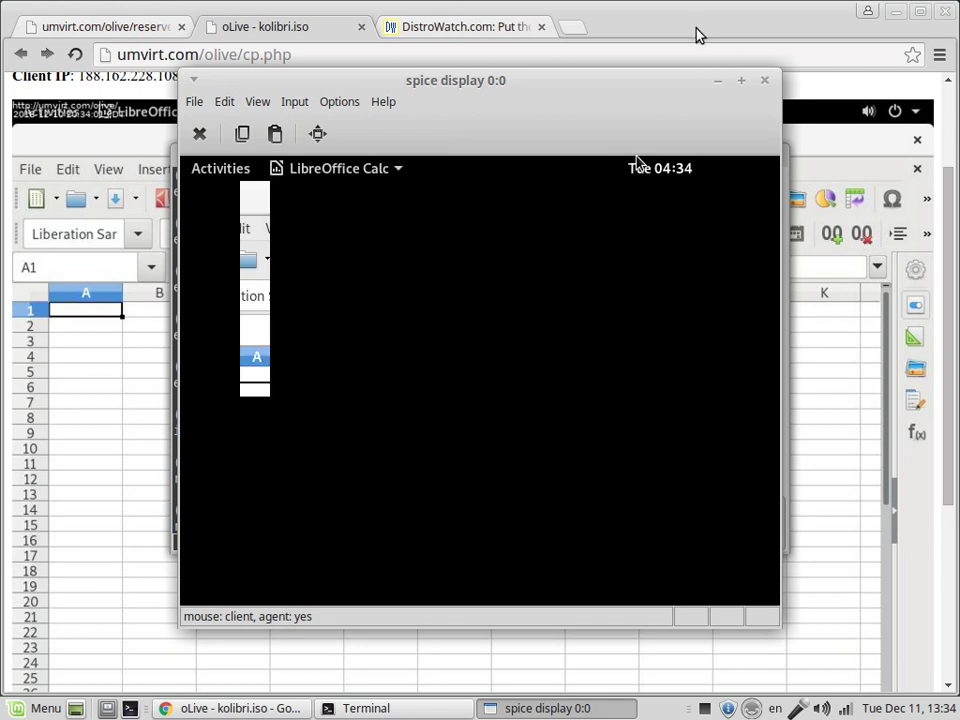
{"action": "left_click", "coordinate": [143, 37]}
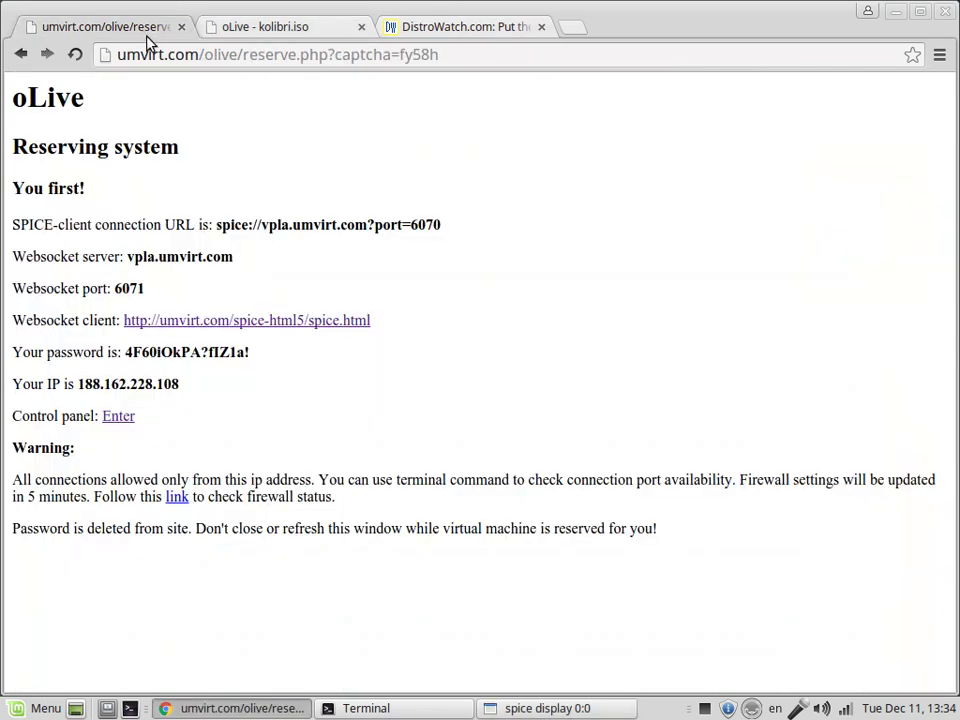
{"action": "middle_click", "coordinate": [19, 57]}
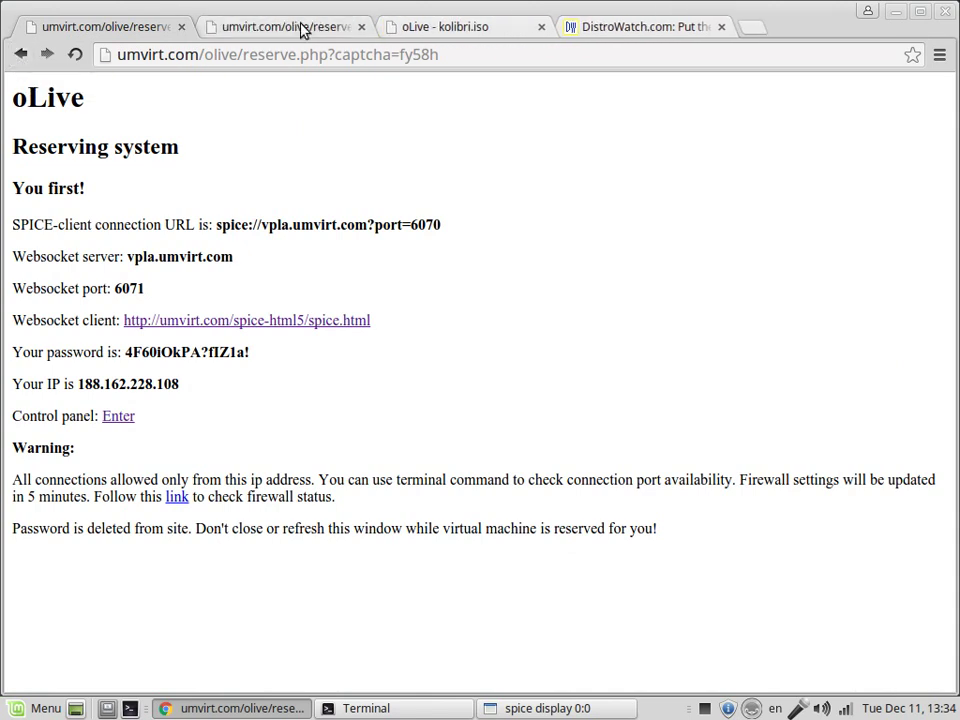
{"action": "left_click", "coordinate": [300, 31]}
{"action": "left_click", "coordinate": [21, 54]}
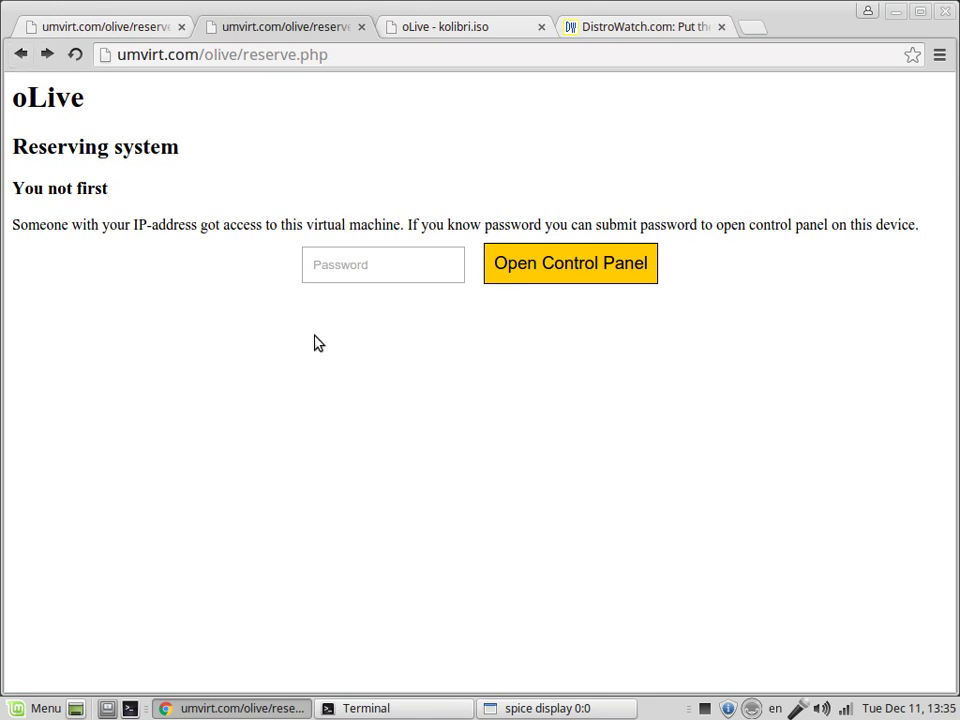
- Go back to the oLive start page in the newly opened browser tab
{"action": "left_click", "coordinate": [139, 34]}
{"action": "left_click", "coordinate": [257, 34]}
{"action": "left_click", "coordinate": [20, 55]}
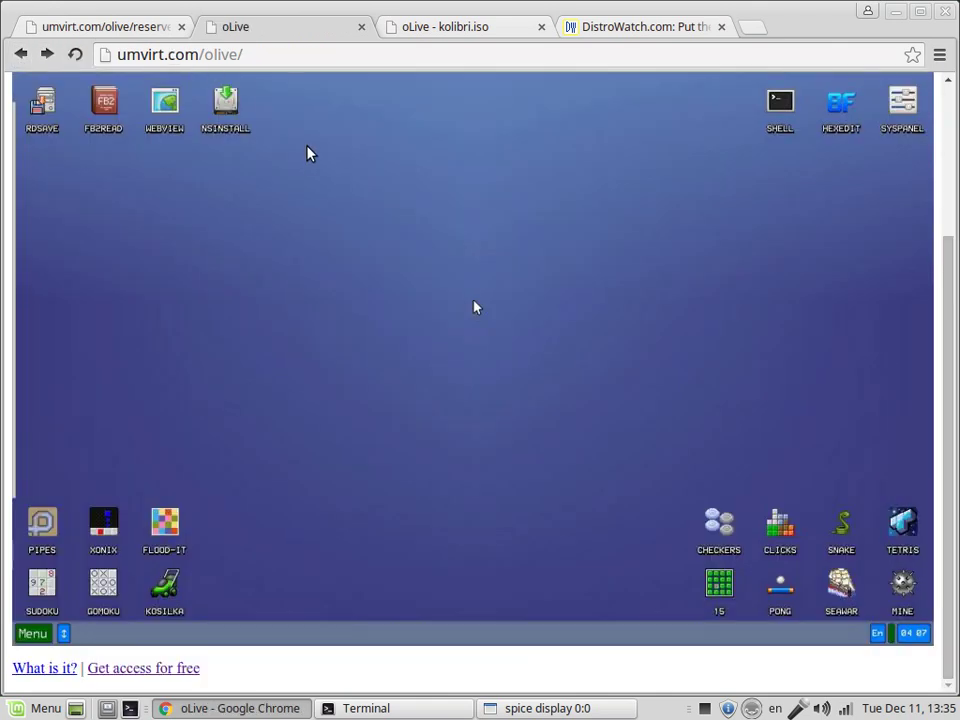
- Reload the oLive start page at umvirt.com/olive/ to view the current virtual machine screen
{"action": "left_click", "coordinate": [302, 54]}
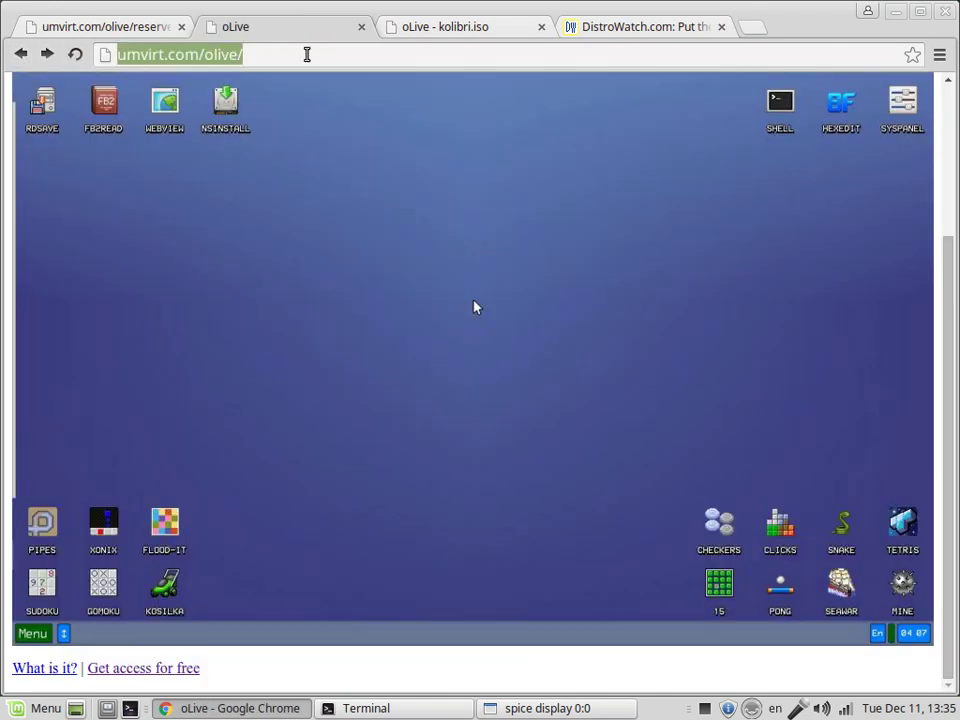
{"action": "key", "text": "Return"}
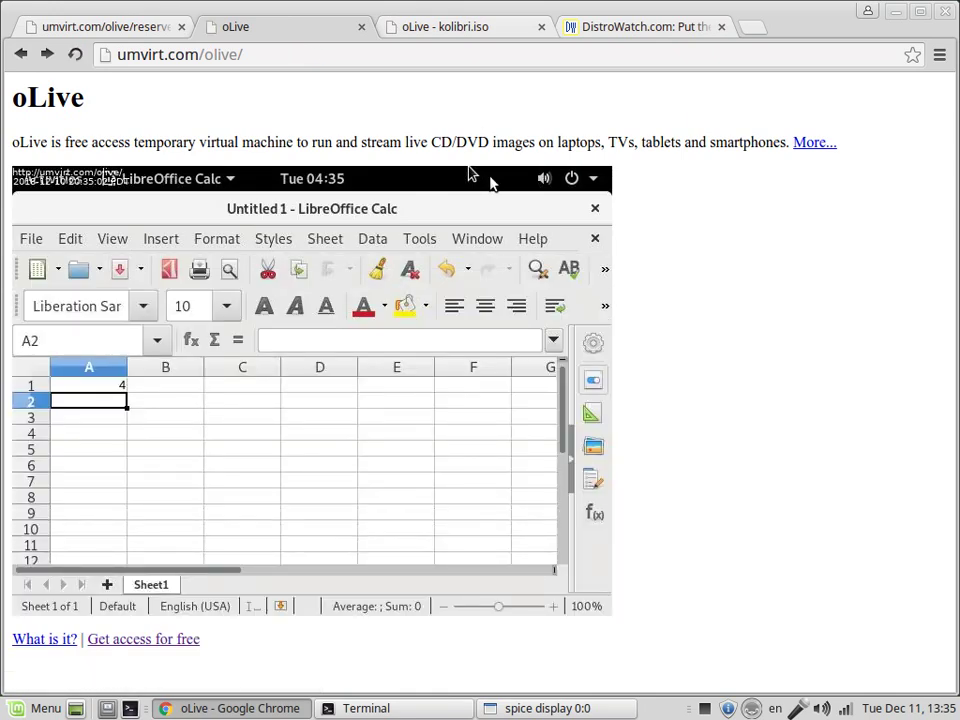
- Stop the virtual machine running Fedora-Workstation-Live-i386-29-1.2.iso from the oLive control page and check its current status
{"action": "left_click", "coordinate": [140, 26]}
{"action": "left_click", "coordinate": [310, 26]}
{"action": "left_click", "coordinate": [397, 30]}
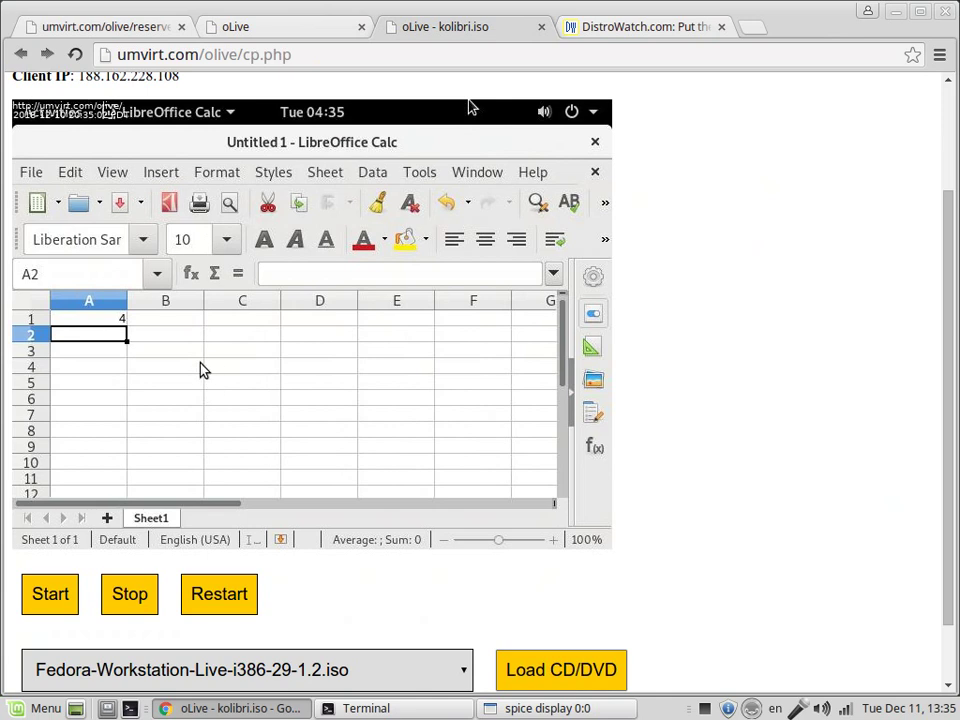
{"action": "left_click", "coordinate": [143, 591]}
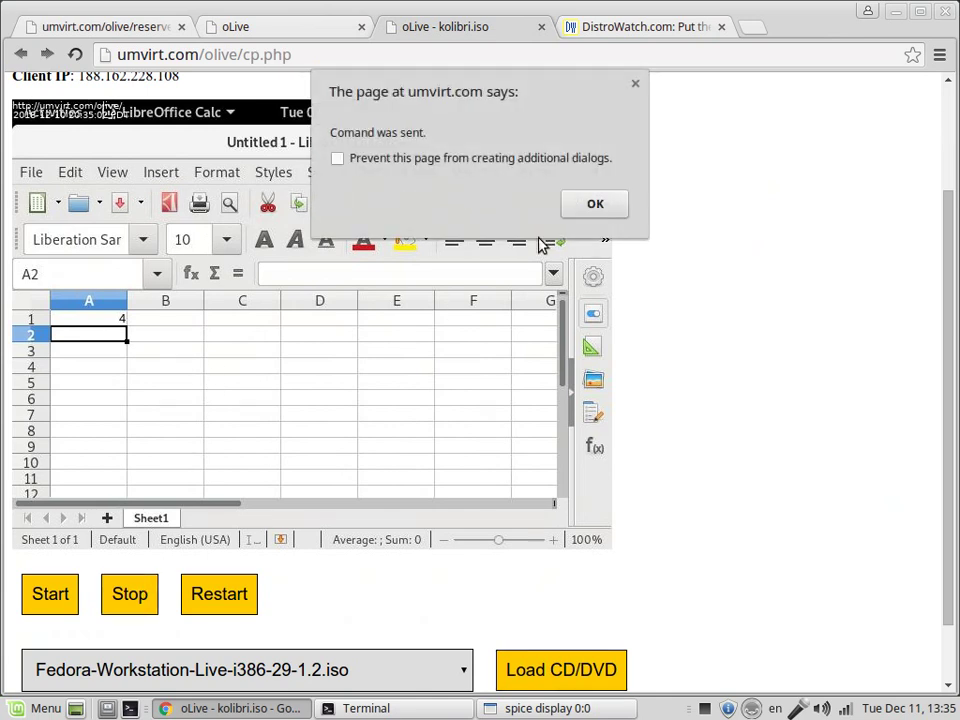
{"action": "left_click", "coordinate": [594, 207]}
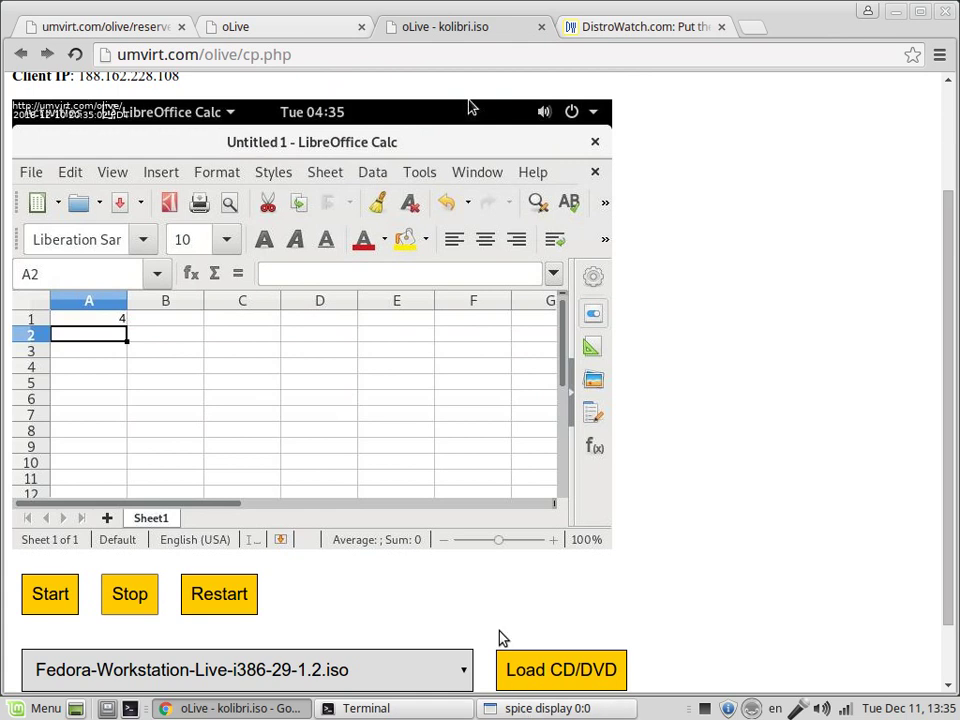
{"action": "scroll", "coordinate": [499, 574], "scroll_direction": "down", "scroll_amount": 1}
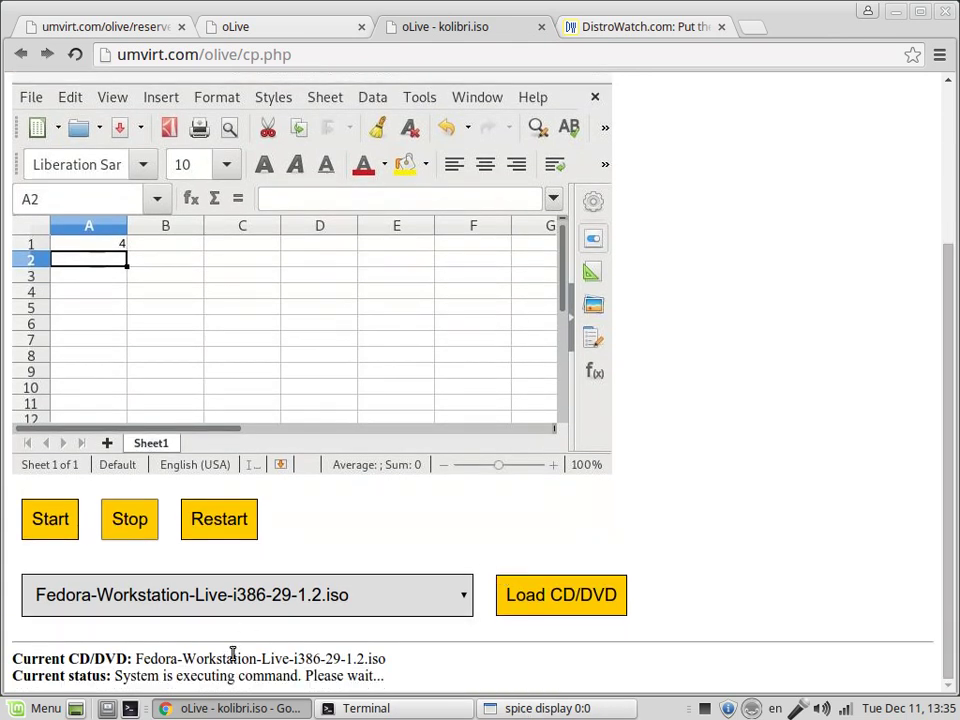